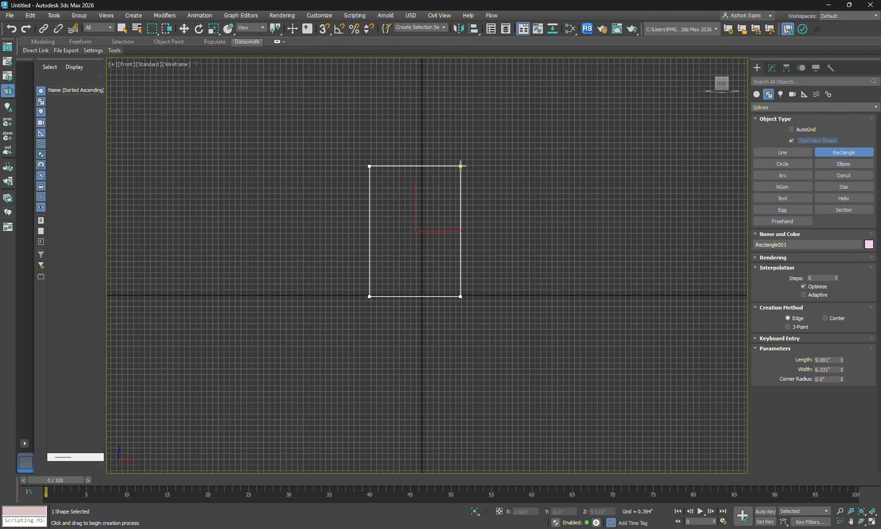
Show the rectangle in the Perspective view and convert it to an Editable Spline.
mouse_move(483, 224)
middle_down()
mouse_move(458, 235)
mouse_move(495, 243)
mouse_move(471, 277)
mouse_move(495, 265)
middle_up()
key(w)
key(p)
click(772, 68)
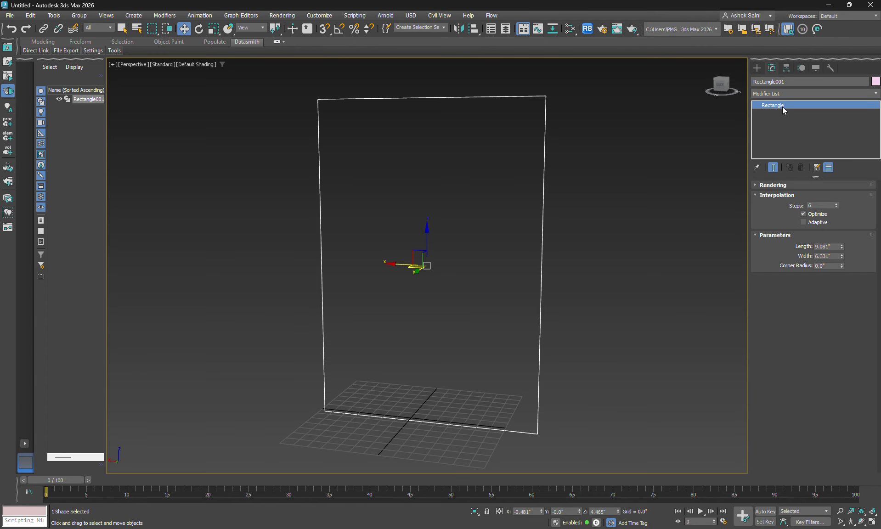
click(757, 68)
click(771, 68)
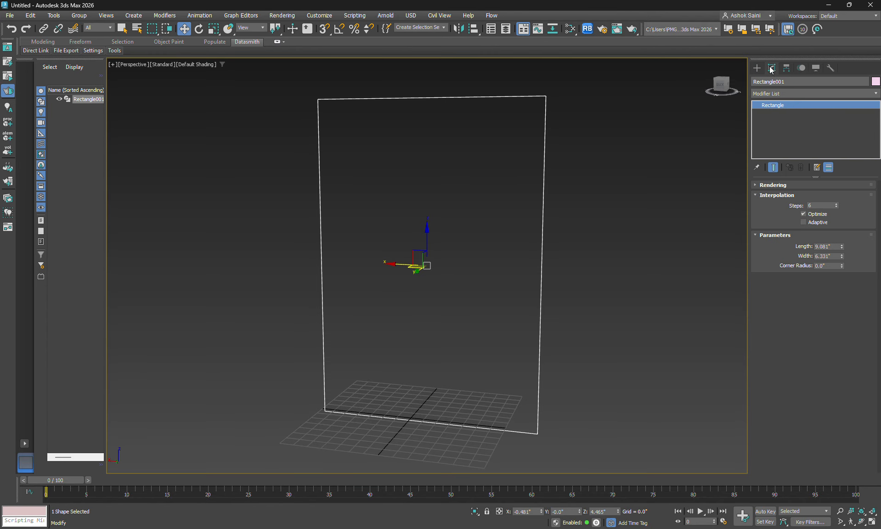
right_click(777, 105)
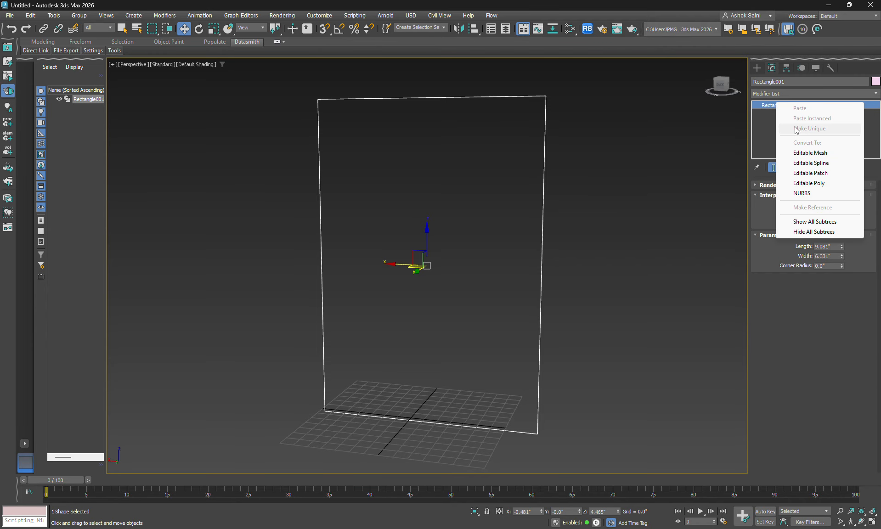
click(812, 163)
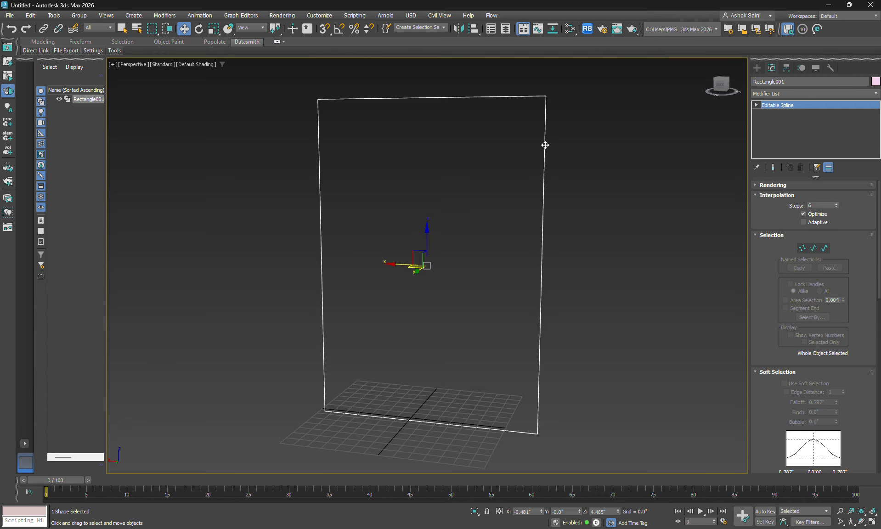
Select the rectangle's two upper corner vertices at the Vertex sub-object level.
key(1)
click(757, 105)
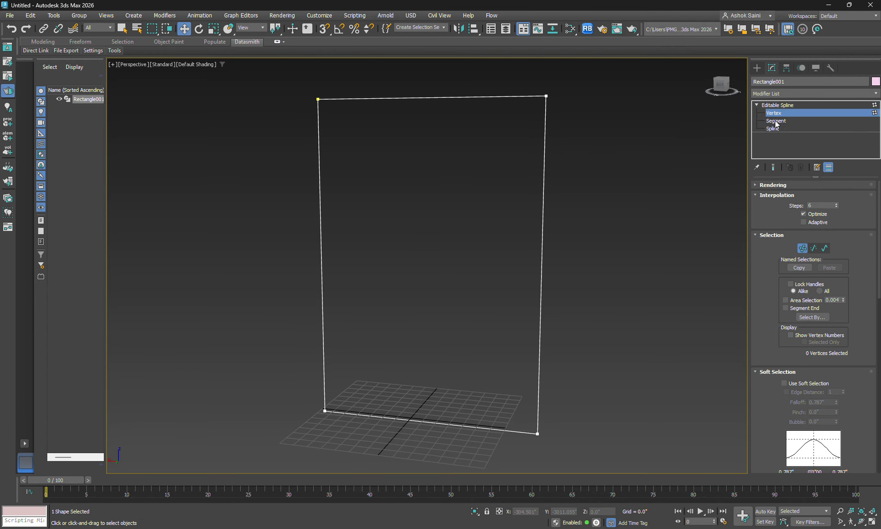
click(777, 120)
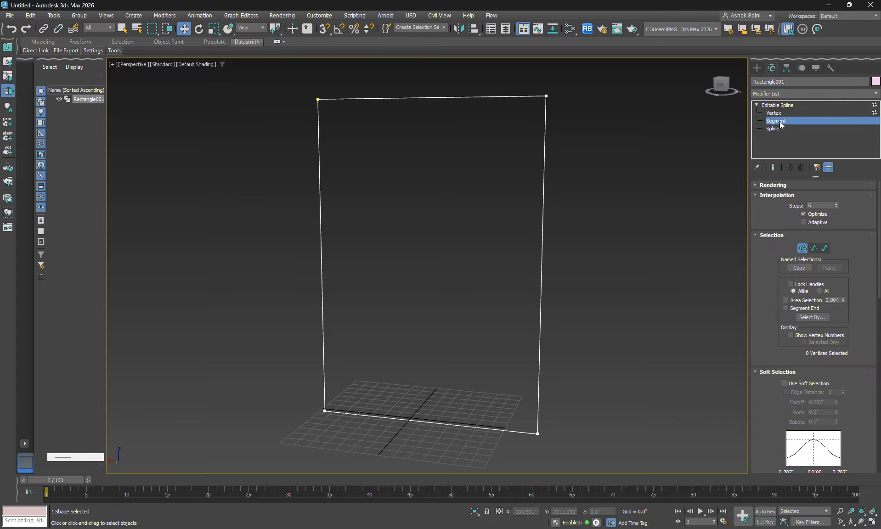
click(778, 129)
click(773, 113)
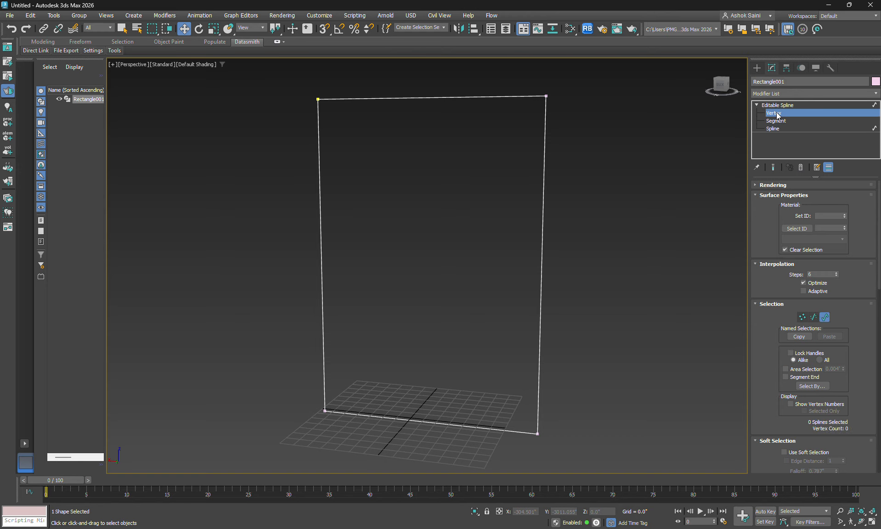
drag(581, 84, 254, 151)
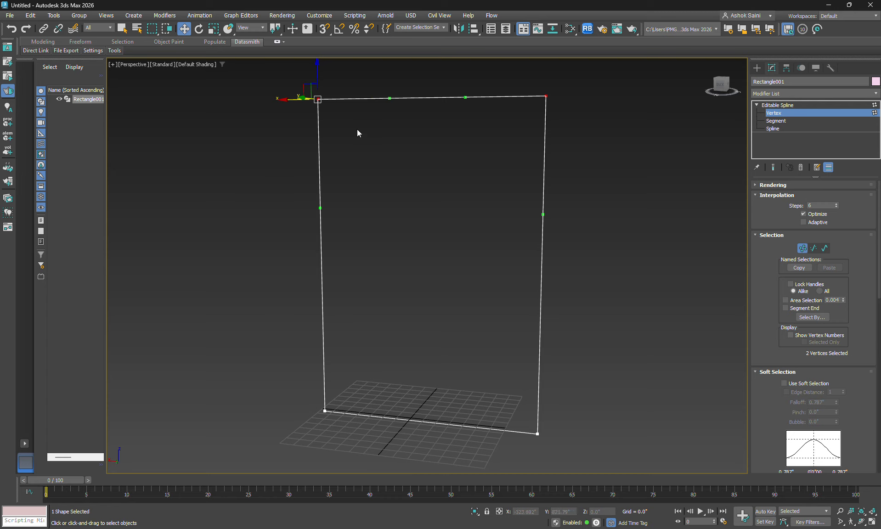
drag(331, 379, 256, 433)
key(ctrl+z)
scroll(791, 321, down, 15)
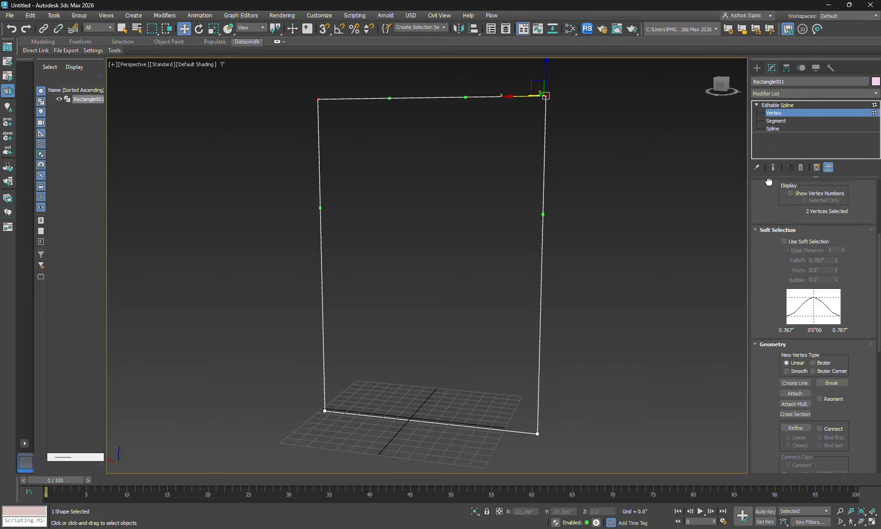
scroll(798, 384, down, 2)
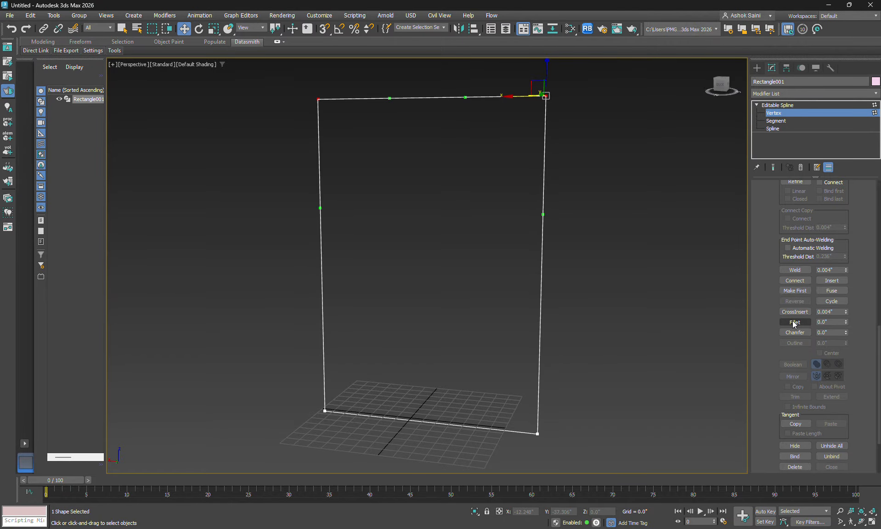
Select all four vertices of the rectangle in the Front view.
key(f)
scroll(460, 304, up, 2)
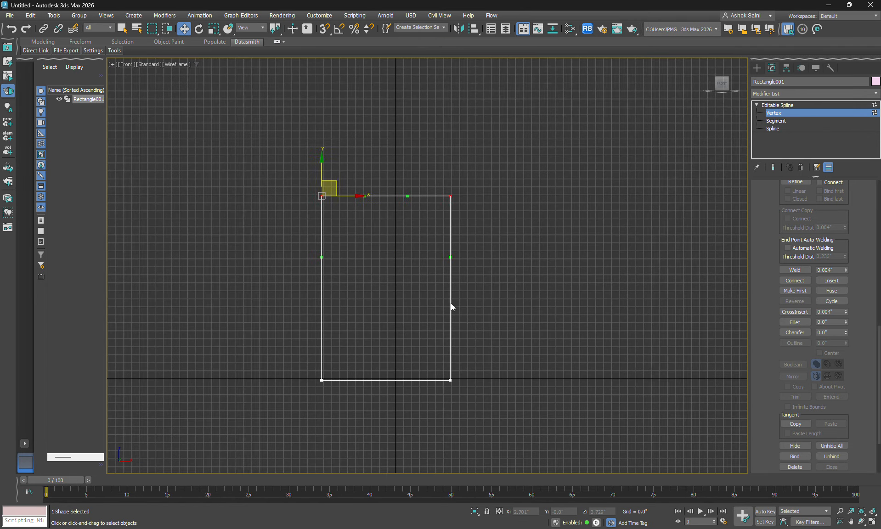
scroll(450, 303, up, 2)
middle_drag(451, 303, 524, 296)
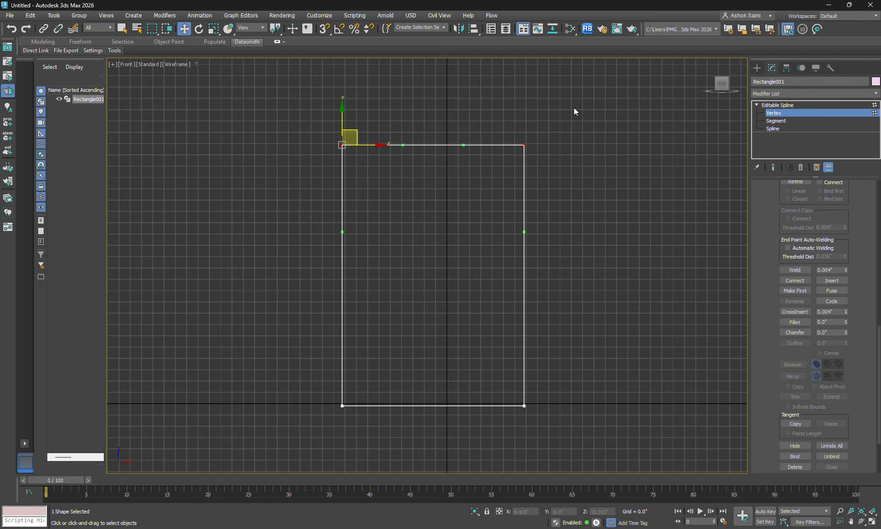
drag(306, 424, 306, 424)
click(331, 126)
key(ctrl+a)
click(301, 122)
drag(298, 119, 590, 467)
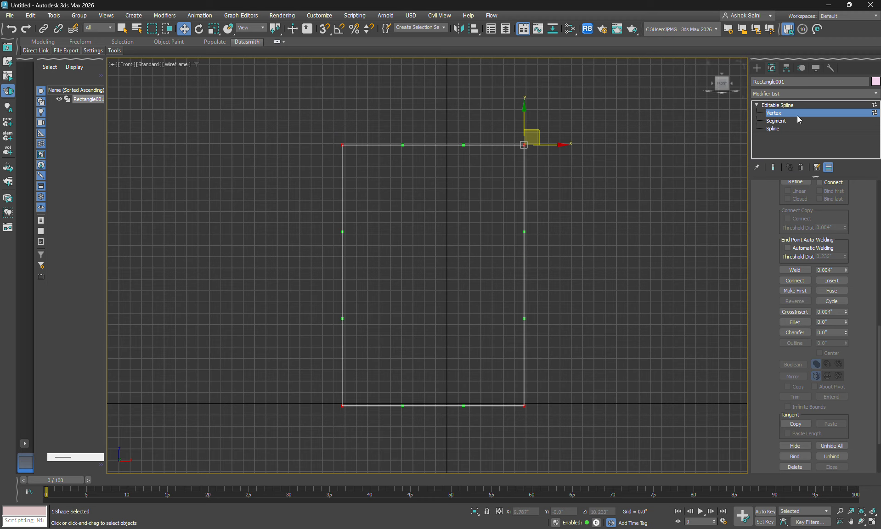
Try converting the selected vertices to Corner and pulling a tangent handle on the top edge, undoing both changes.
right_click(524, 145)
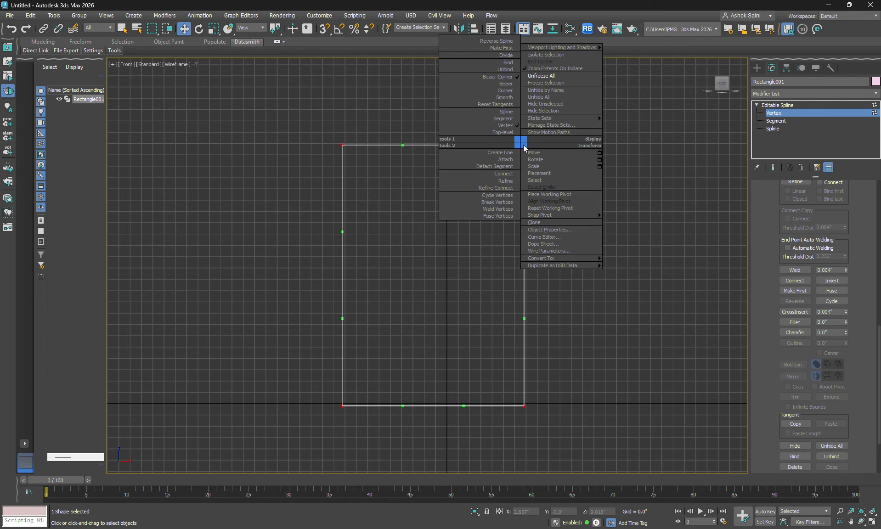
click(502, 90)
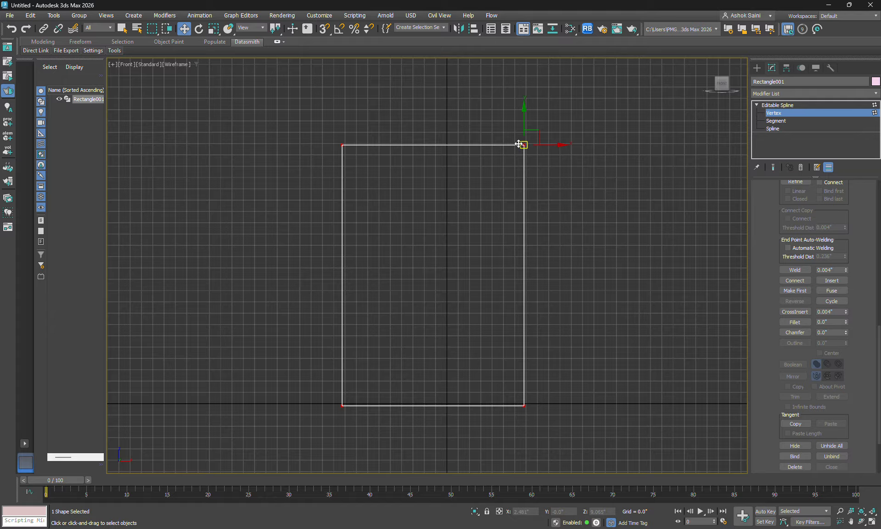
key(ctrl+z)
drag(464, 144, 469, 127)
key(ctrl+z)
Convert all four selected vertices to the Corner type and clear the vertex selection.
right_click(523, 145)
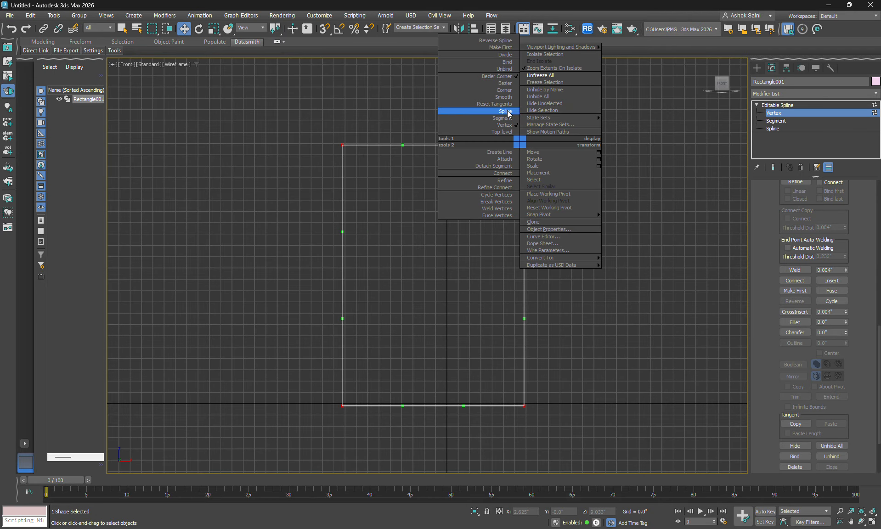
click(505, 90)
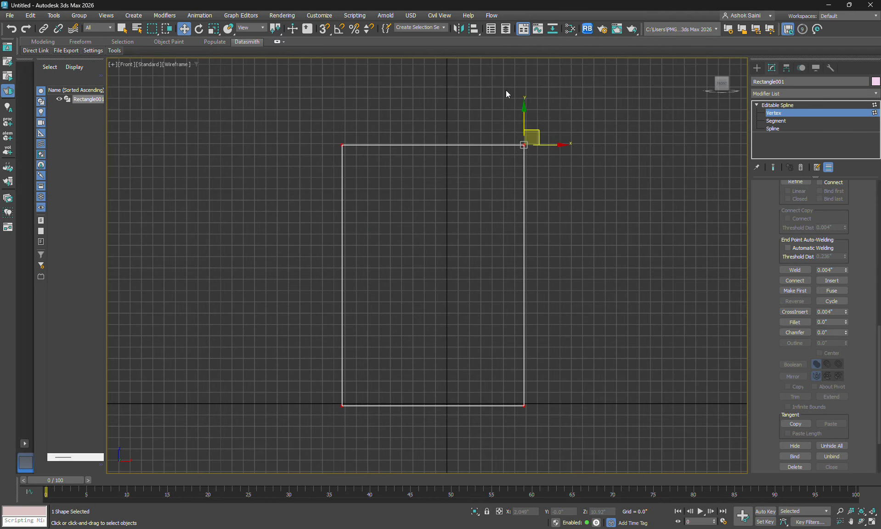
click(560, 155)
Fillet the rectangle's two upper corners until they meet in a full rounded arch, and leave vertex editing.
drag(342, 182, 313, 181)
click(794, 322)
drag(523, 144, 490, 52)
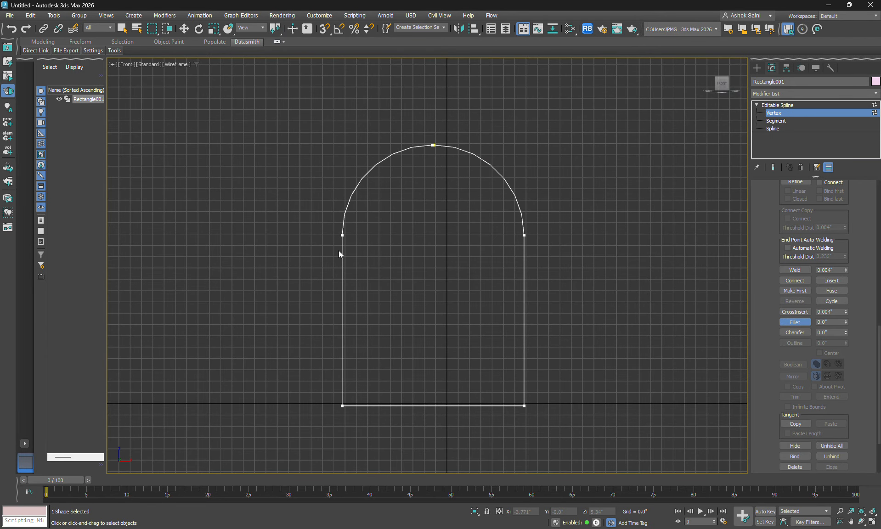
key(p)
mouse_move(551, 281)
alt+middle_down()
mouse_move(584, 294)
mouse_move(577, 303)
alt+middle_up()
click(786, 112)
click(624, 223)
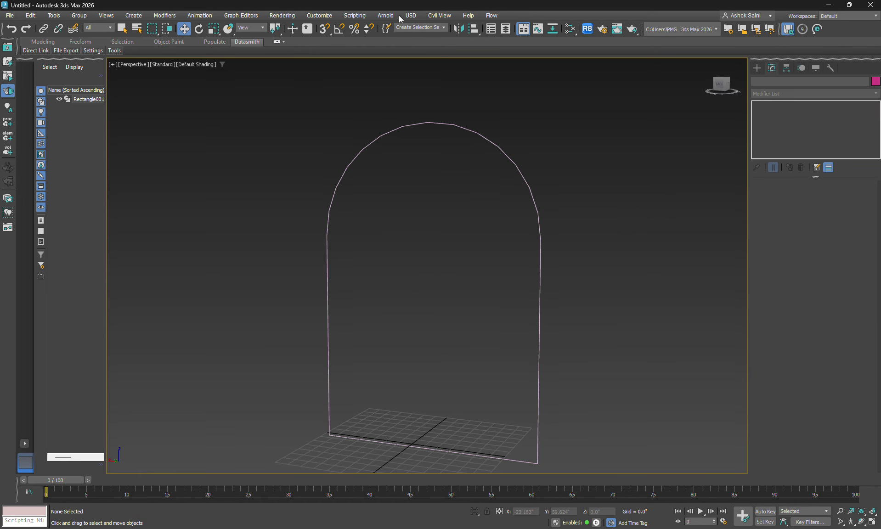
Outline the arch spline inward to create a parallel inner contour, and return to the object level.
click(522, 213)
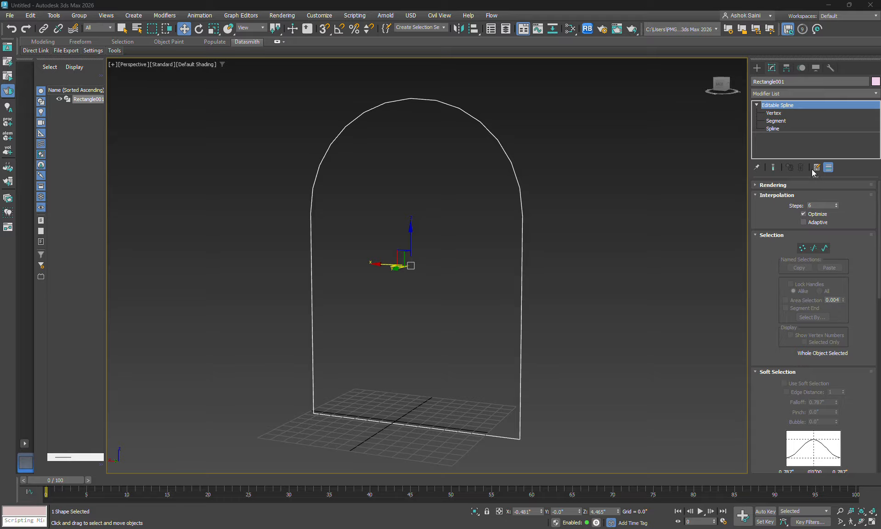
click(773, 129)
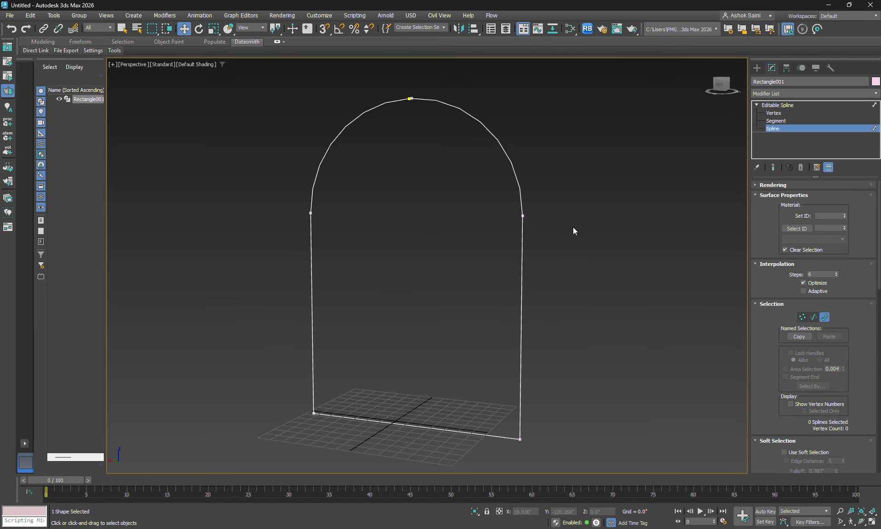
key(ctrl+a)
scroll(779, 420, down, 5)
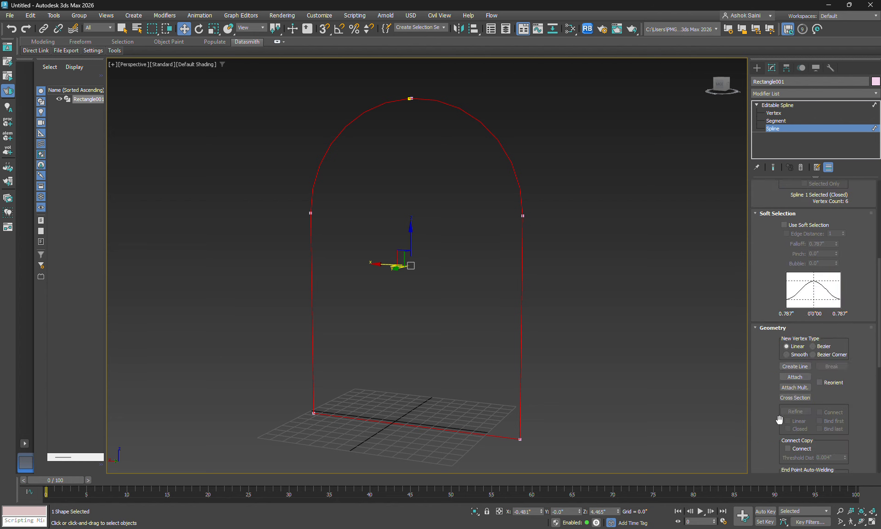
scroll(779, 419, down, 6)
click(793, 380)
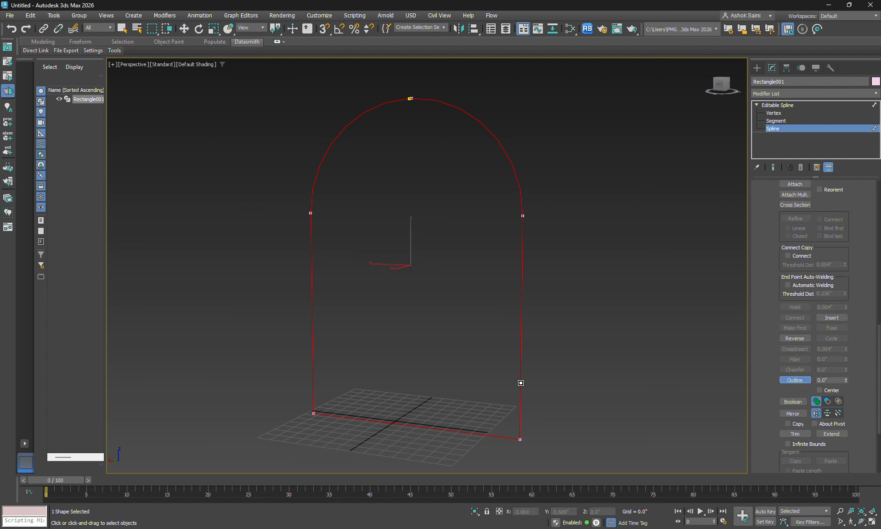
drag(521, 382, 512, 366)
click(799, 106)
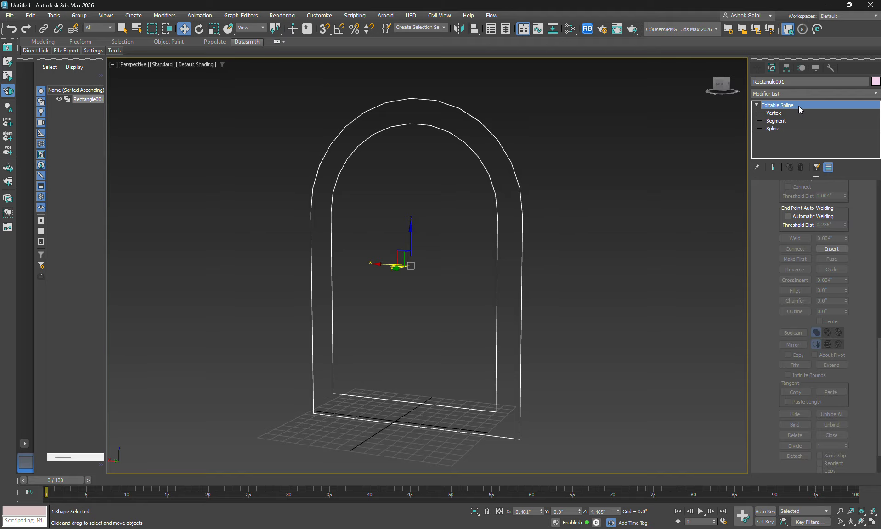
Delete the bottom segments of both the inner and outer arch contours.
click(791, 113)
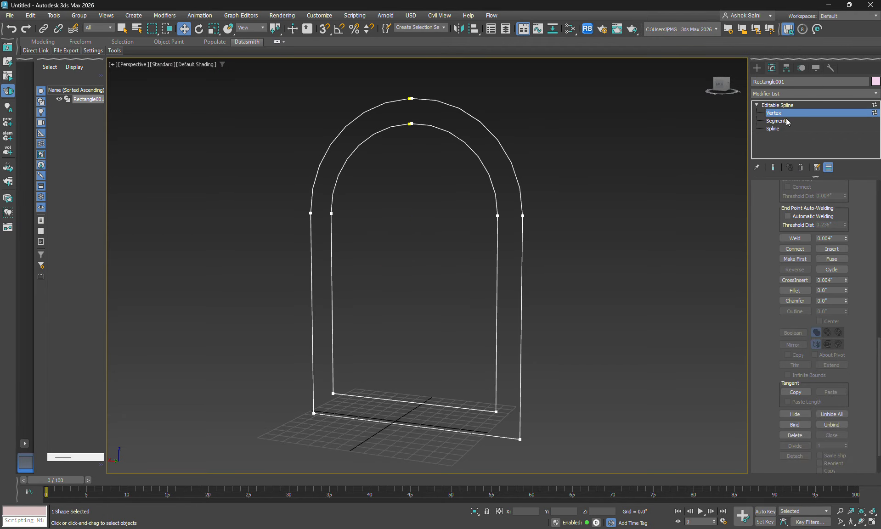
click(802, 120)
click(428, 404)
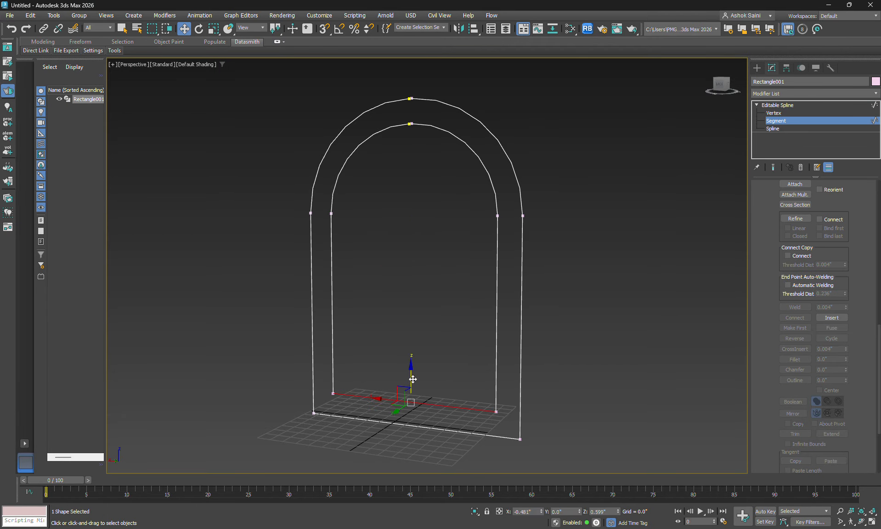
key(Delete)
click(407, 425)
key(Delete)
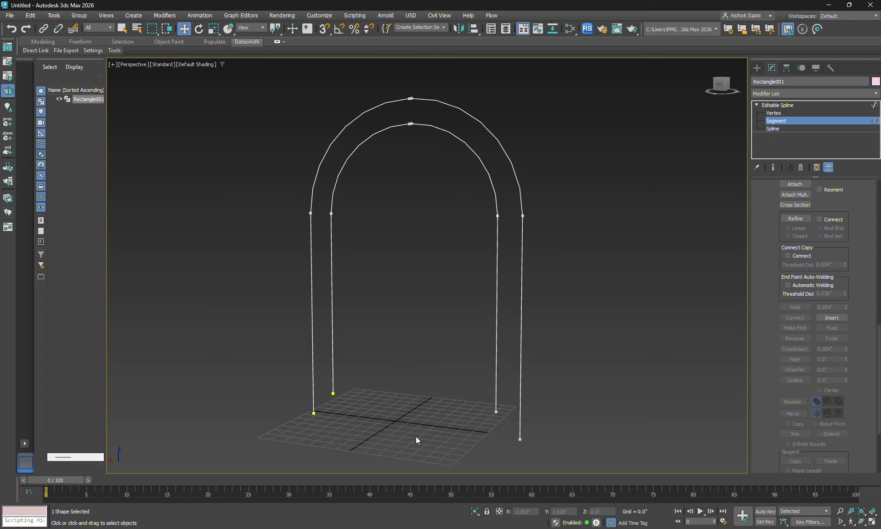
Move the inner contour's two lower end vertices down to about the level of the outer ones.
key(1)
drag(532, 394, 480, 424)
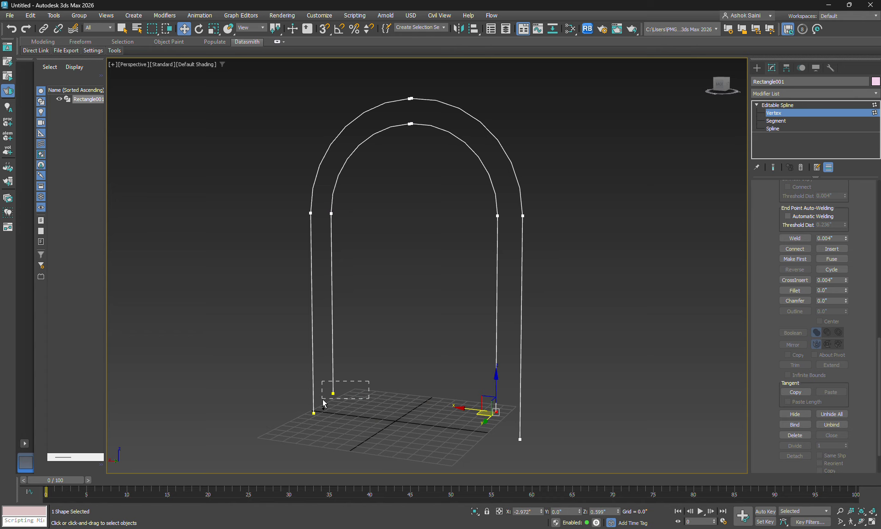
drag(323, 403, 323, 403)
drag(330, 361, 331, 384)
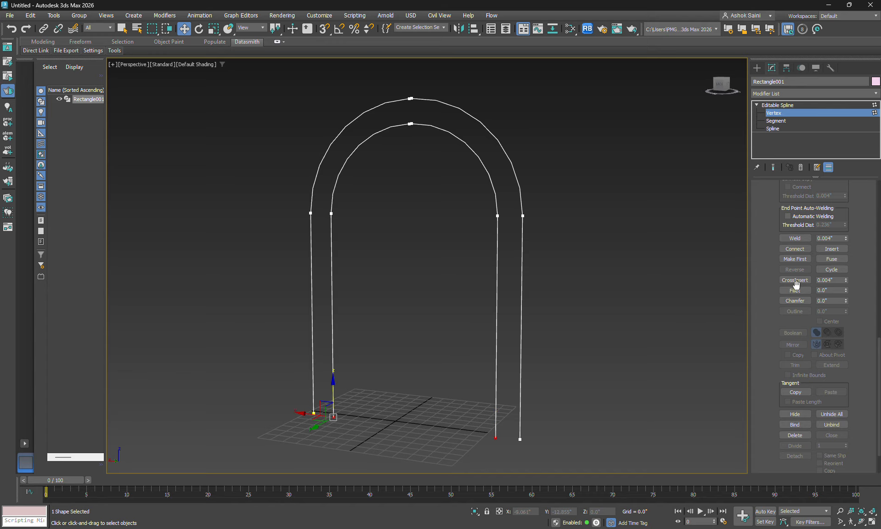
Connect the inner and outer end vertices at the foot of each arch leg.
click(795, 249)
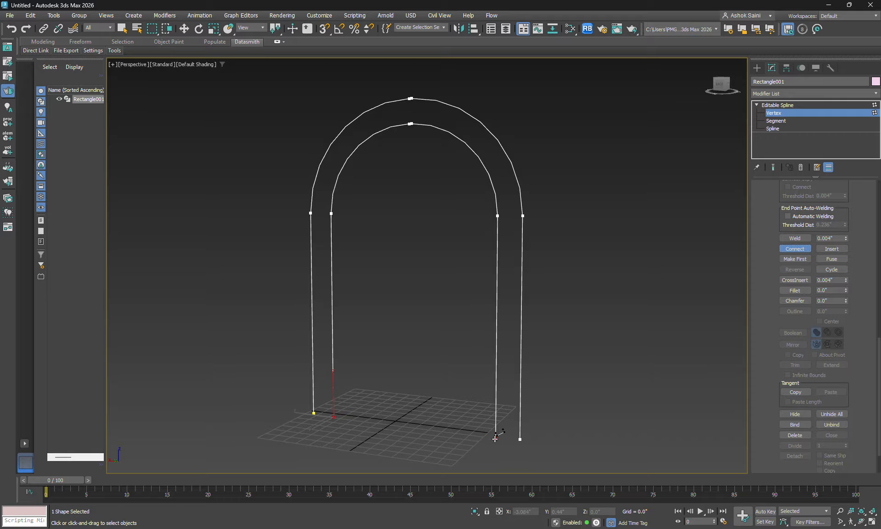
drag(496, 438, 520, 439)
drag(315, 412, 334, 417)
In the Front view, extend a horizontal segment from the outer contour's right arch-base vertex to the matching inner vertex.
key(f)
scroll(497, 311, up, 5)
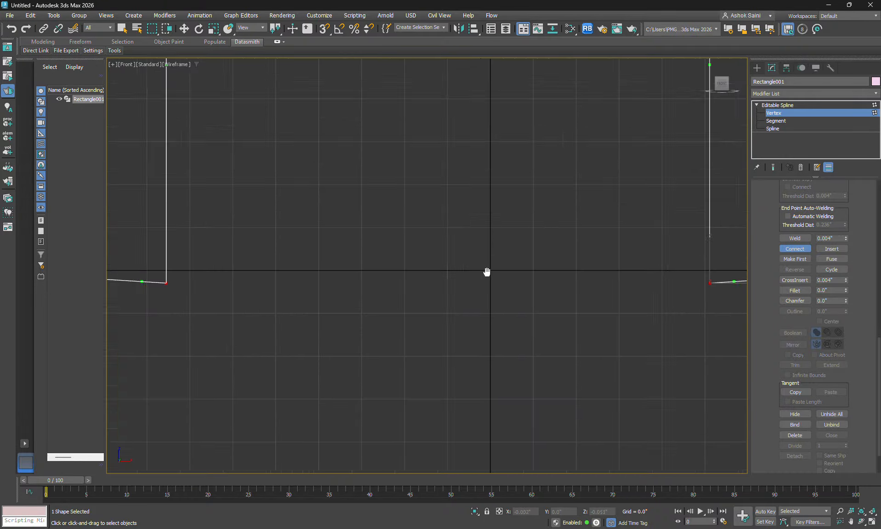
scroll(516, 223, down, 6)
scroll(515, 316, up, 5)
middle_drag(521, 301, 524, 314)
key(w)
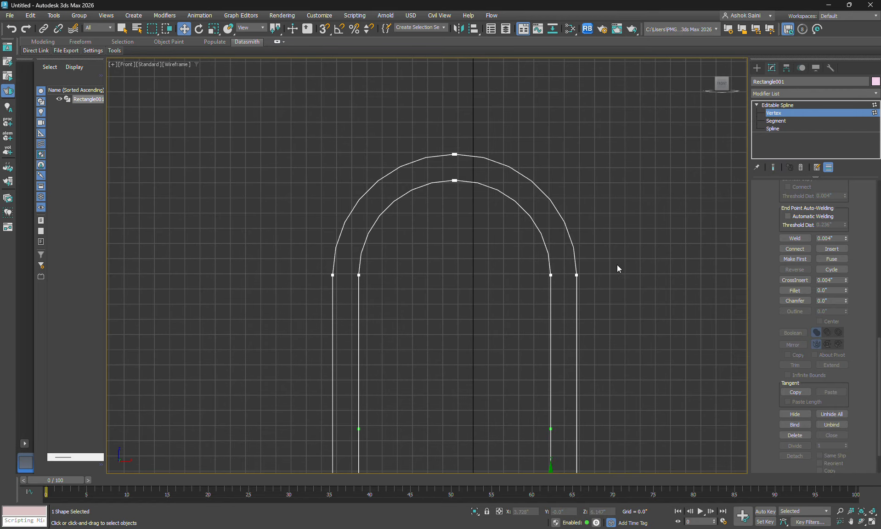
click(577, 275)
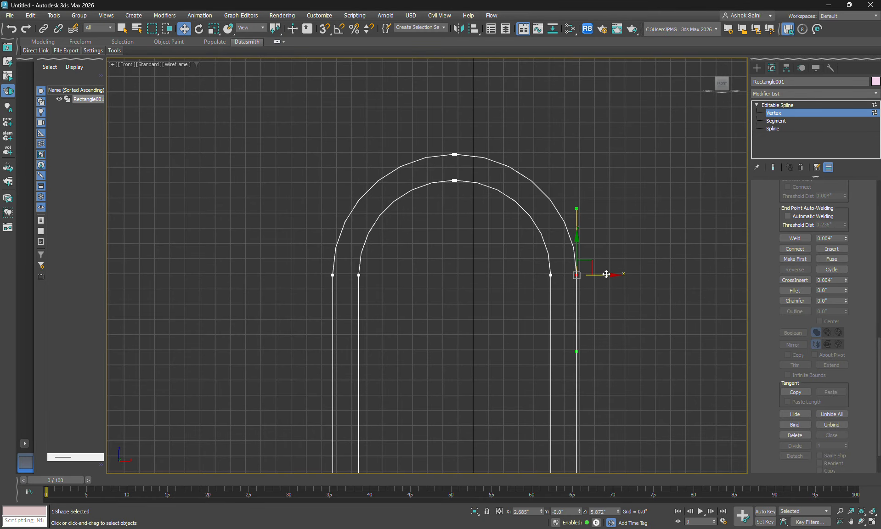
shift+drag(605, 275, 580, 277)
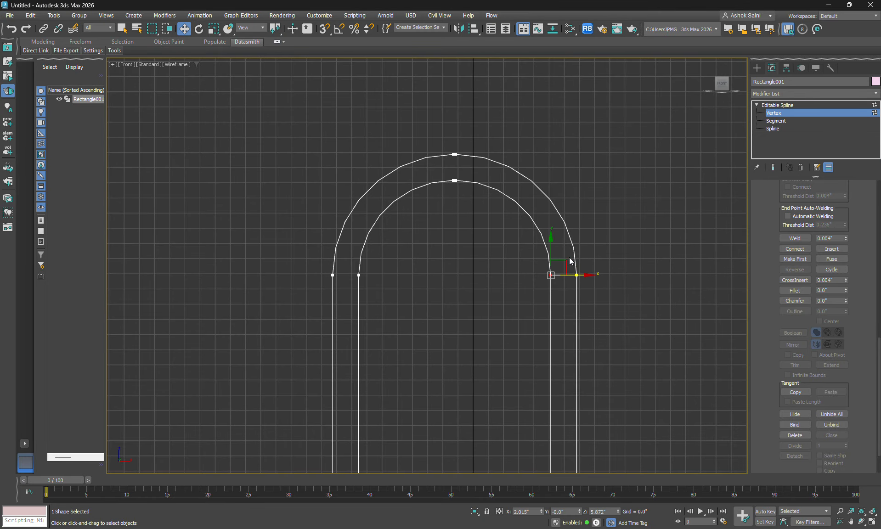
Extend connecting segments from the outer contour's apex and left arch-base vertices to the matching inner vertices.
click(453, 153)
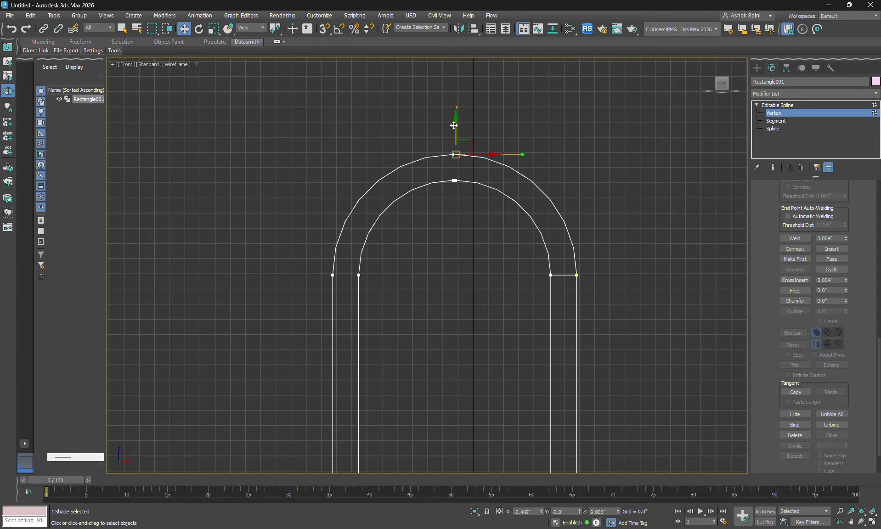
shift+drag(455, 126, 455, 152)
scroll(333, 273, up, 4)
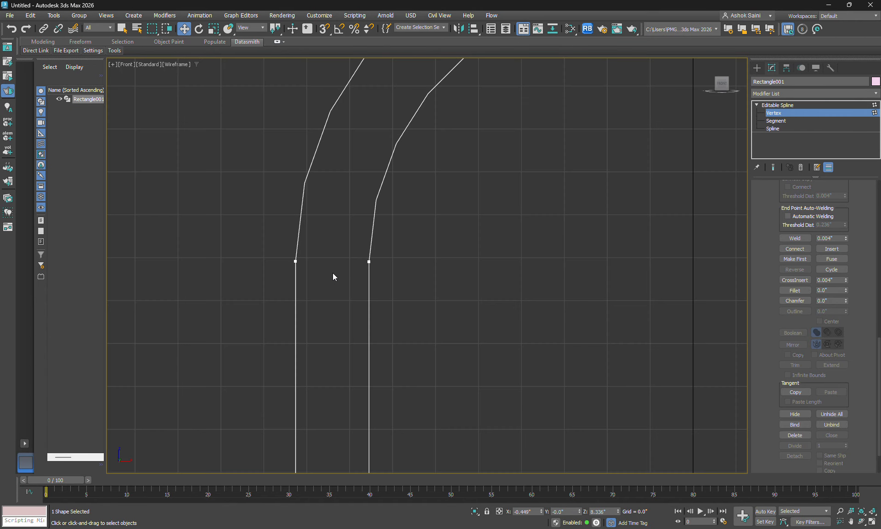
click(297, 261)
shift+drag(322, 262, 394, 261)
scroll(440, 260, down, 4)
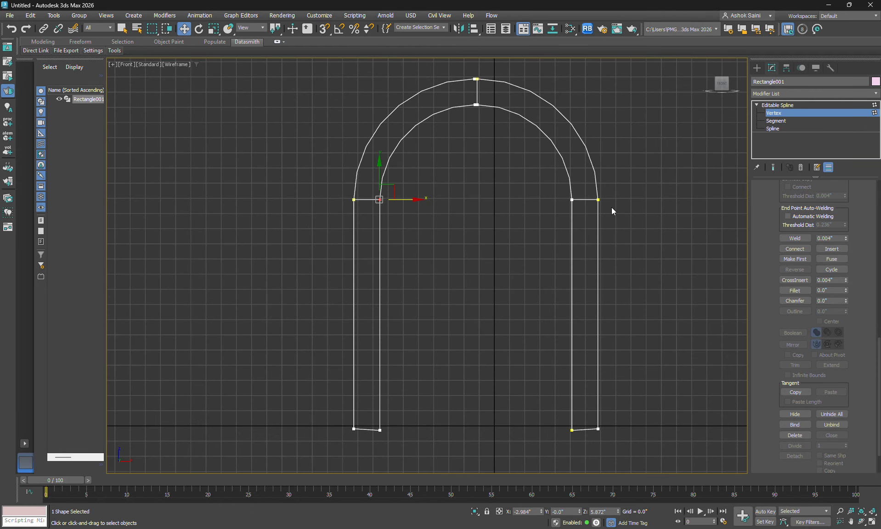
Use Refine to add a vertex midway along each curved half of the outer arch contour.
scroll(783, 281, up, 4)
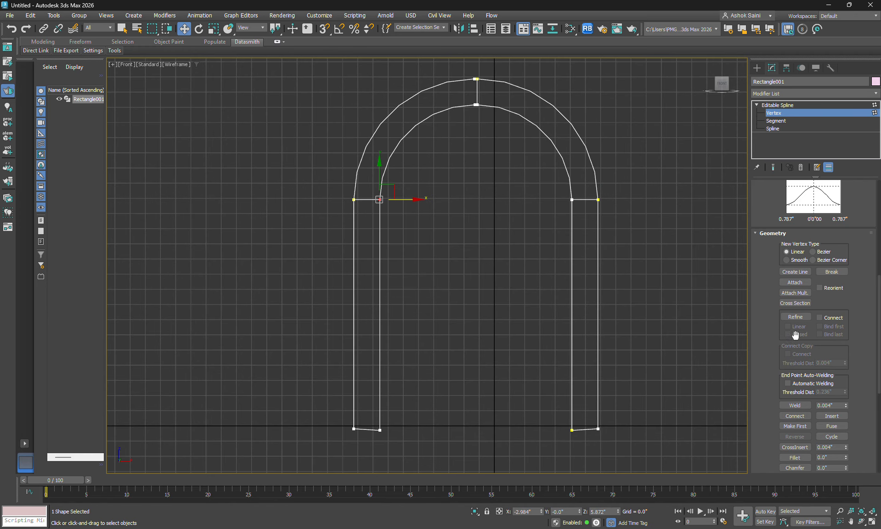
click(795, 317)
scroll(528, 225, up, 2)
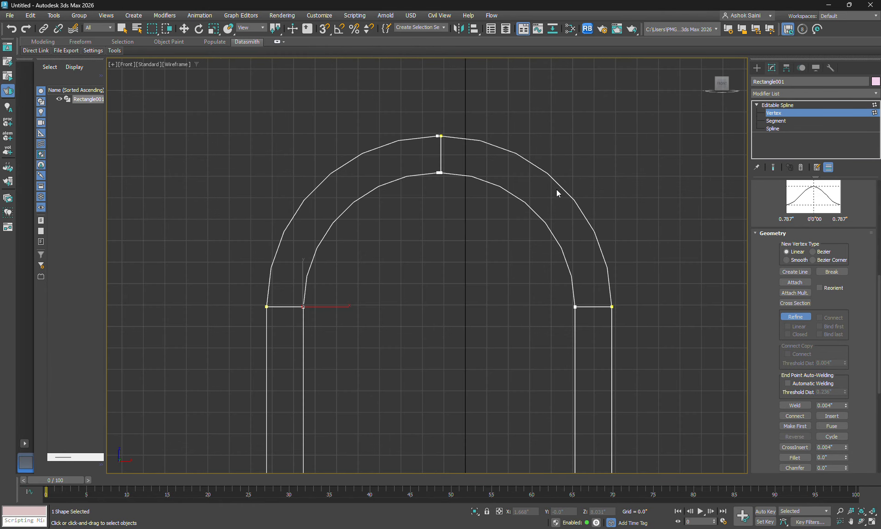
click(558, 184)
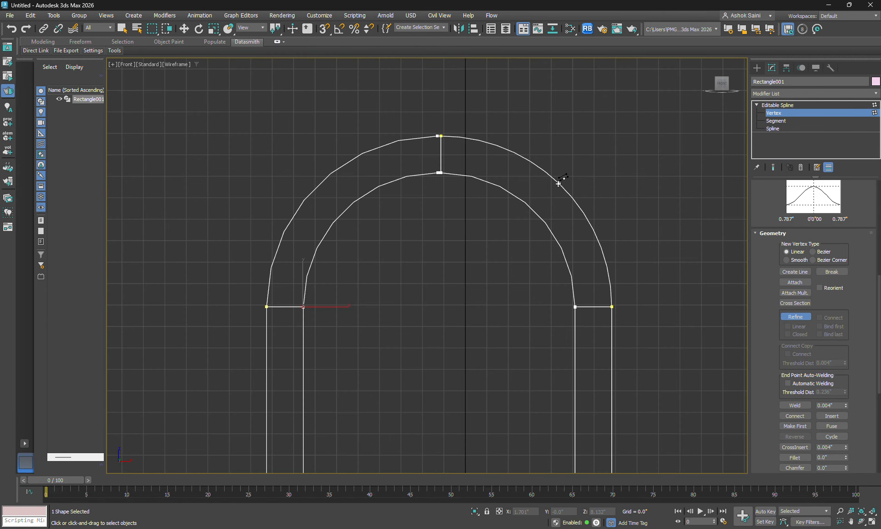
click(326, 176)
Refine the outer contour's straight legs with two extra vertices each, at roughly matching heights, and finish refining.
middle_drag(451, 373, 464, 262)
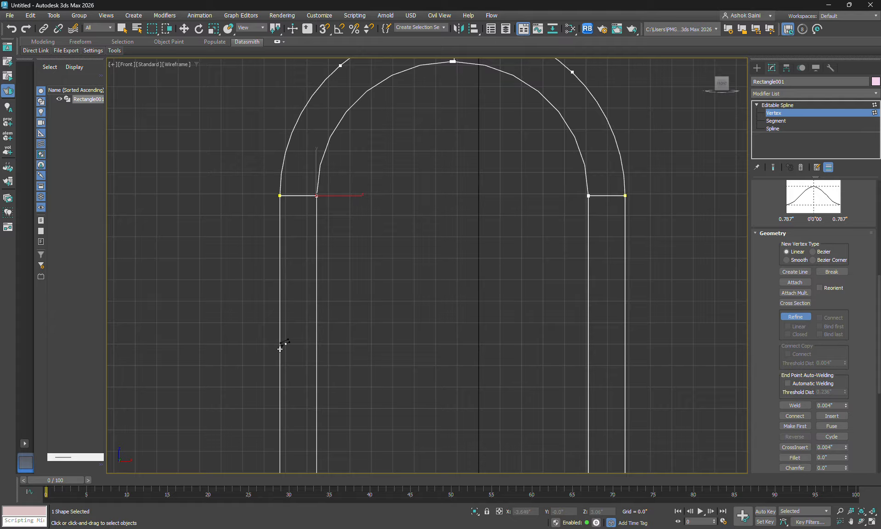
middle_drag(357, 415, 327, 303)
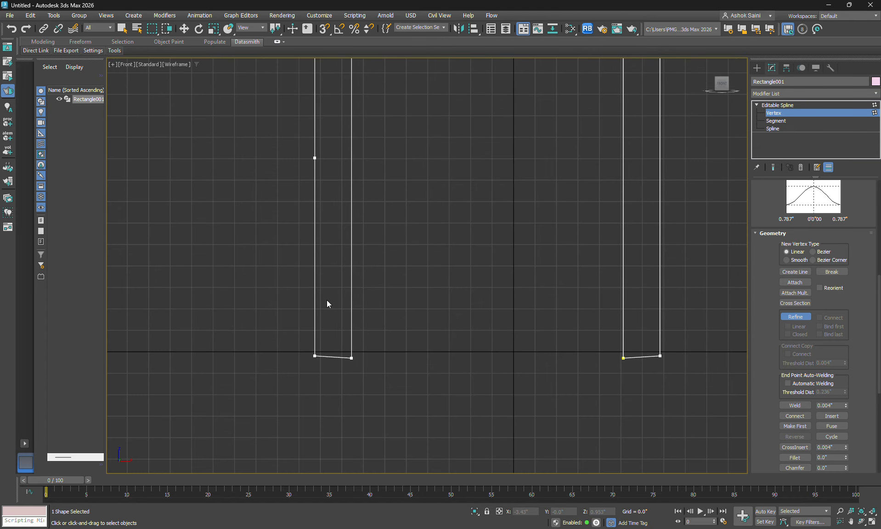
click(314, 301)
click(660, 300)
middle_drag(689, 234, 689, 340)
click(660, 254)
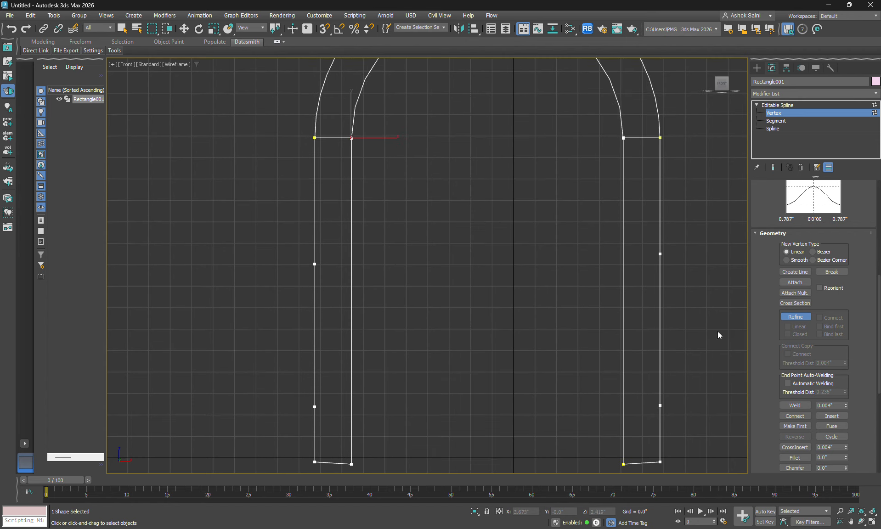
key(w)
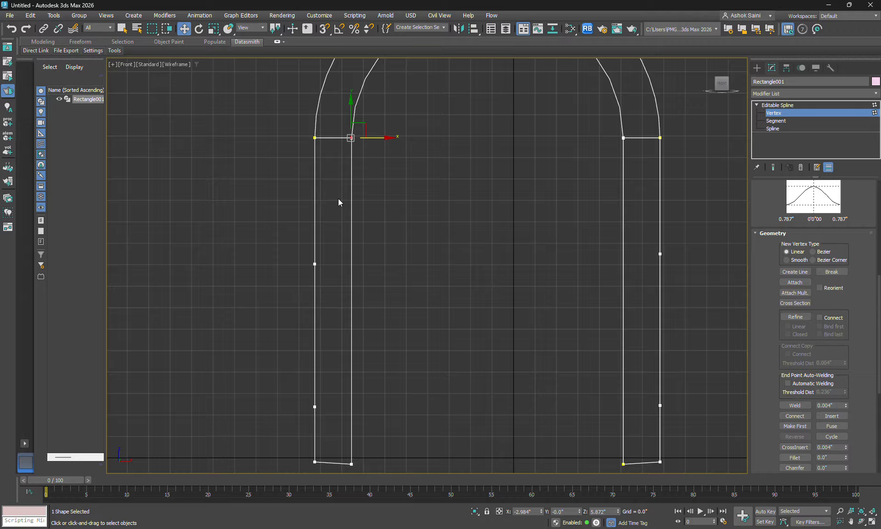
Extend horizontal cross segments from the added outer vertices on both legs to the inner contour.
drag(299, 281, 298, 283)
ctrl+drag(329, 385, 378, 409)
drag(673, 246, 643, 416)
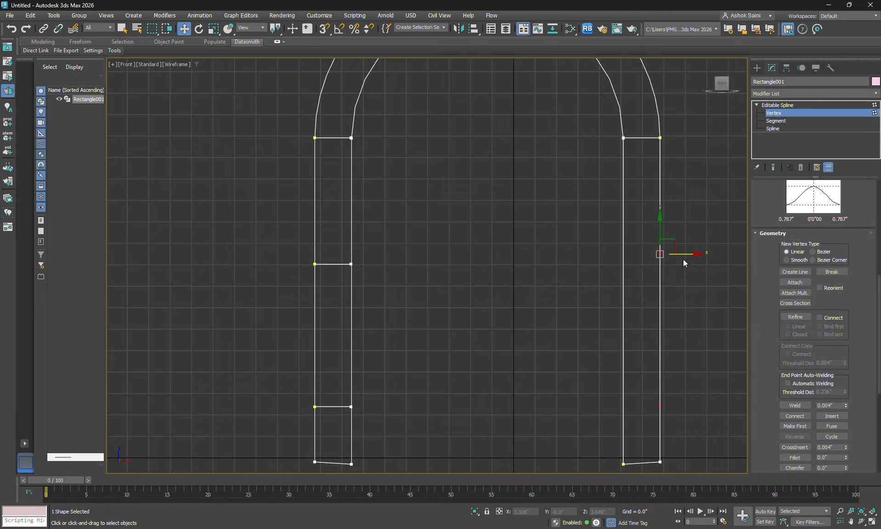
shift+drag(683, 254, 645, 255)
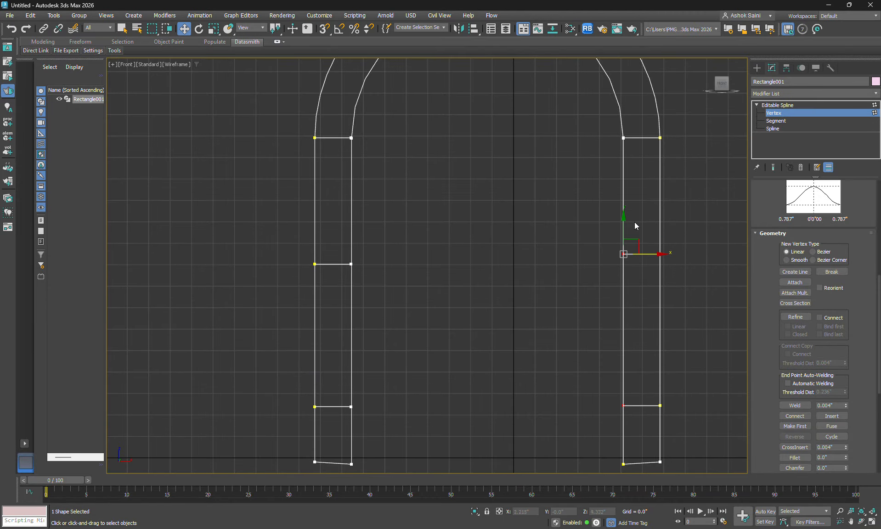
Extend diagonal cross segments from the two added vertices on the outer curve to the inner arch contour.
middle_drag(617, 171, 625, 318)
drag(632, 135, 607, 184)
scroll(607, 185, up, 4)
scroll(619, 142, down, 2)
middle_drag(622, 144, 658, 180)
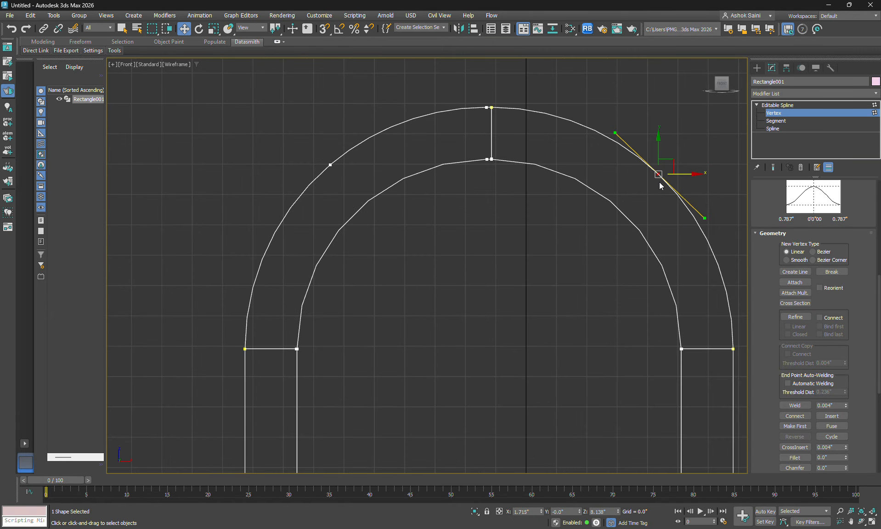
shift+drag(670, 164, 641, 200)
click(331, 163)
shift+drag(338, 156, 368, 192)
scroll(464, 281, down, 5)
middle_drag(532, 350, 525, 261)
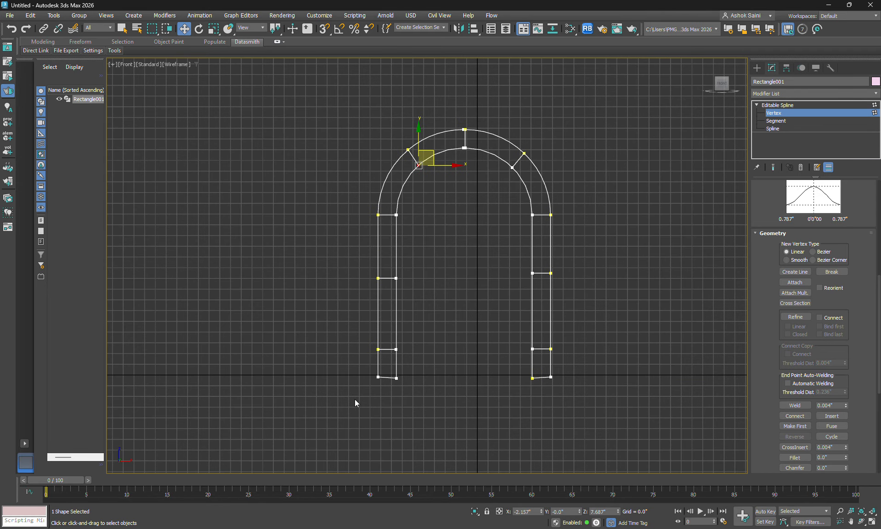
Apply a Sweep modifier to the whole spline shape and switch to the Perspective view.
click(790, 105)
click(785, 93)
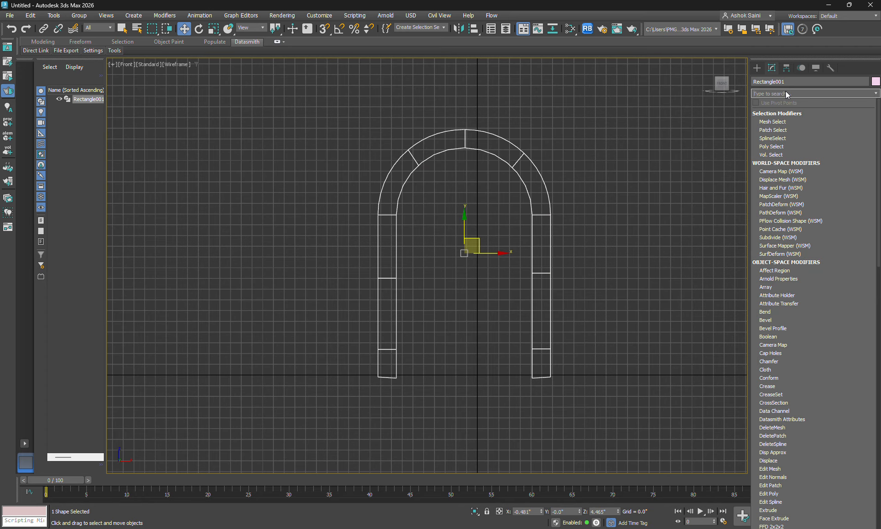
text(sw)
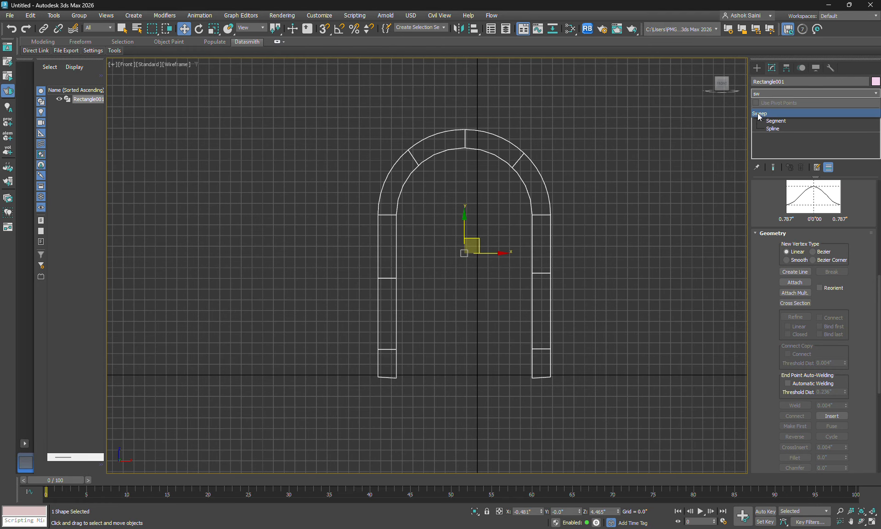
click(759, 114)
middle_drag(564, 275, 513, 287)
key(p)
alt+middle_drag(558, 305, 556, 301)
Set the sweep's built-in section to Bar with a length of 0.227" and a width of 0.125".
click(827, 253)
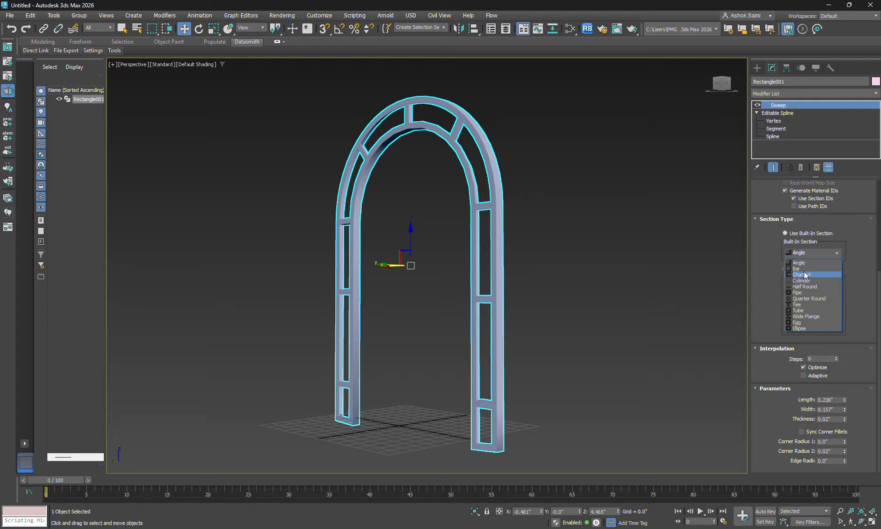
click(803, 273)
mouse_move(842, 456)
mouse_down()
mouse_move(843, 477)
mouse_move(841, 451)
mouse_up()
Turn on Adaptive interpolation for the base Editable Spline, toggling it to compare the inner arch curve.
scroll(425, 115, up, 3)
scroll(424, 114, up, 4)
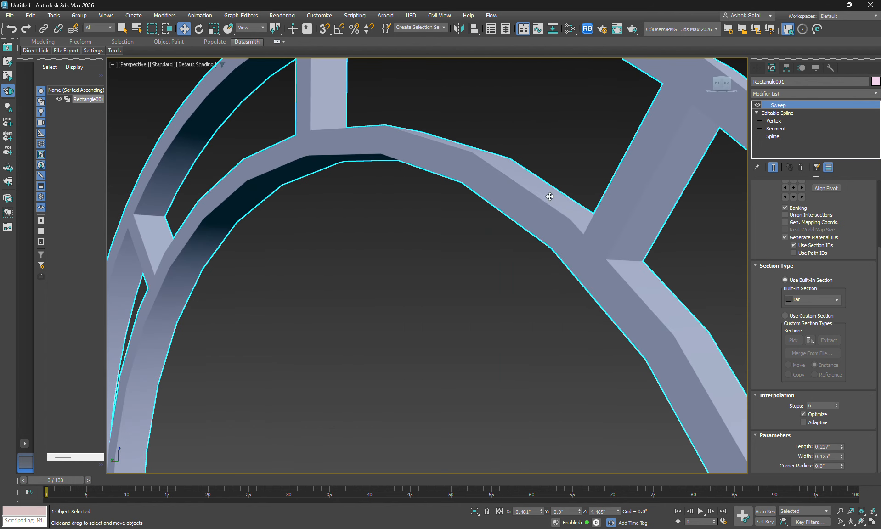
scroll(845, 213, up, 3)
click(779, 113)
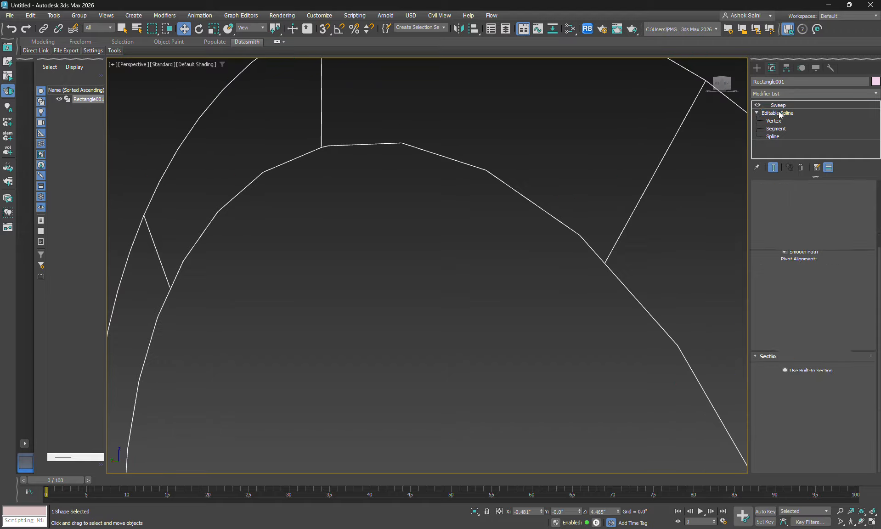
scroll(834, 266, up, 3)
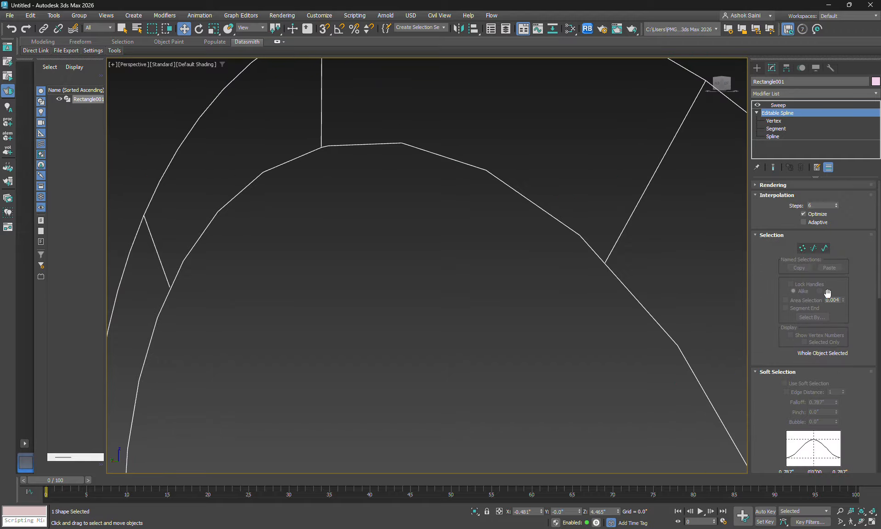
click(804, 222)
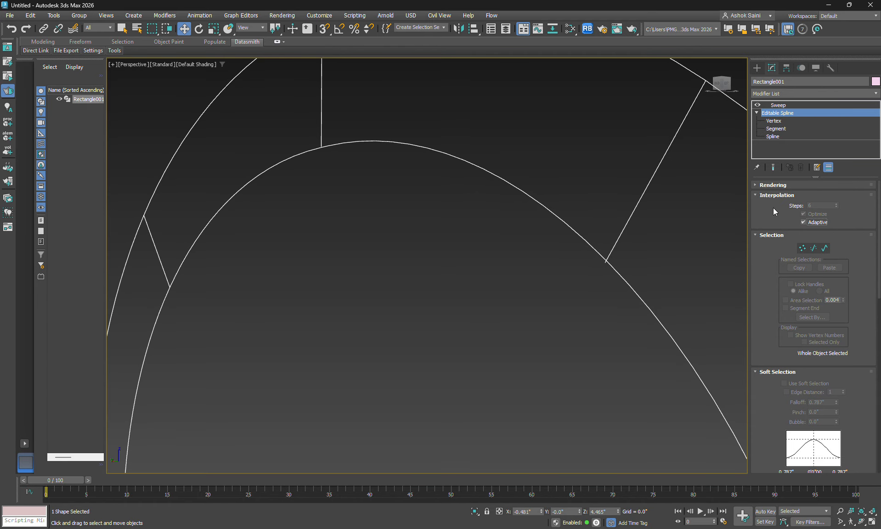
click(810, 222)
click(810, 223)
click(810, 222)
click(810, 223)
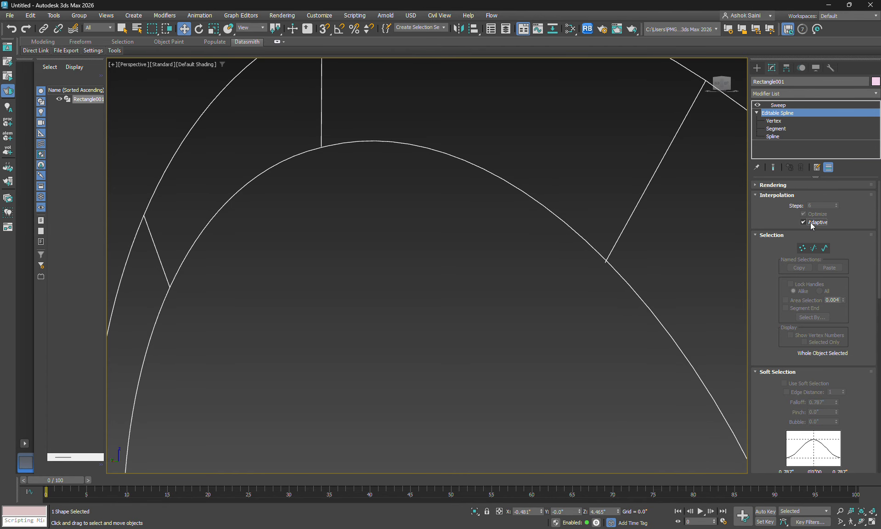
Return to the Sweep modifier and examine the swept arch frame from several angles.
click(793, 106)
scroll(544, 239, down, 6)
click(723, 220)
alt+middle_drag(689, 294, 548, 287)
click(553, 283)
scroll(552, 264, down, 3)
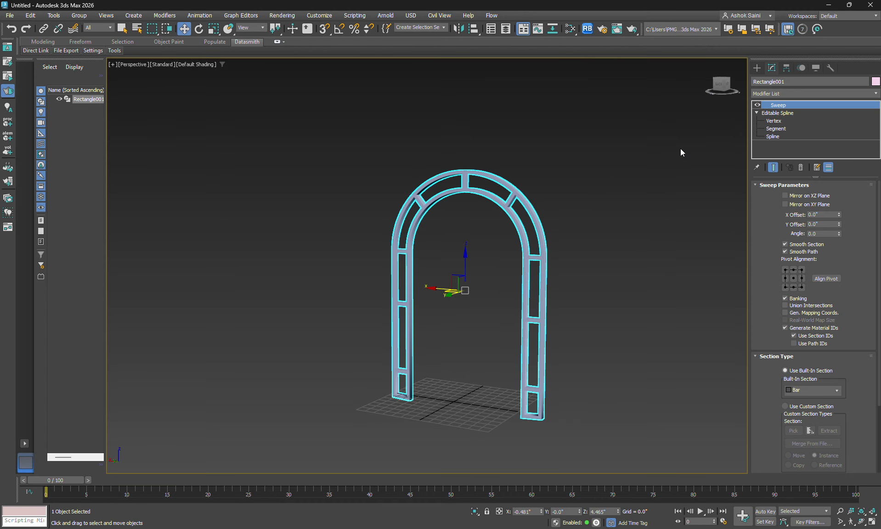
alt+middle_drag(729, 147, 439, 253)
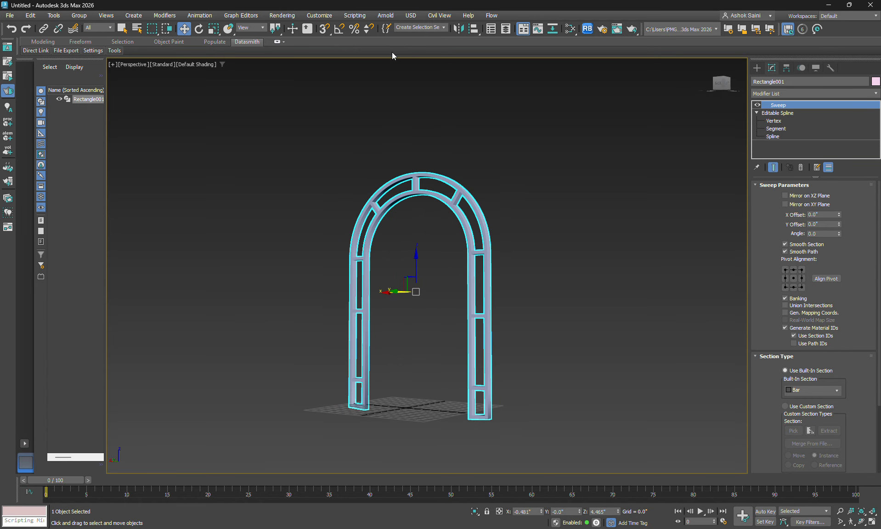